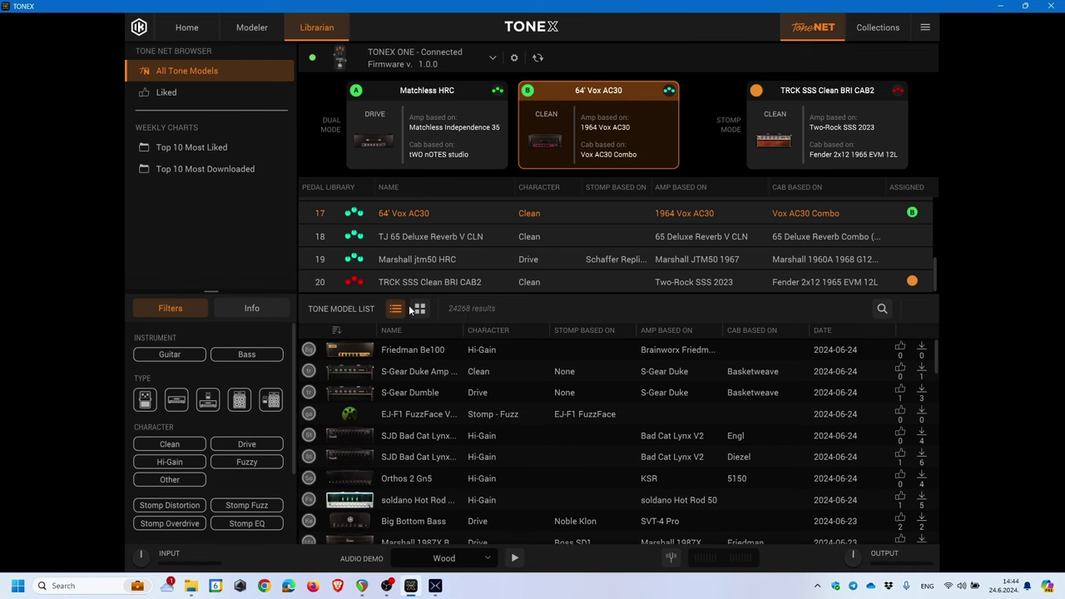
Filter the ToneNET tone models to the stomp type and browse through the listed pedal captures
{"action": "left_click", "coordinate": [144, 402]}
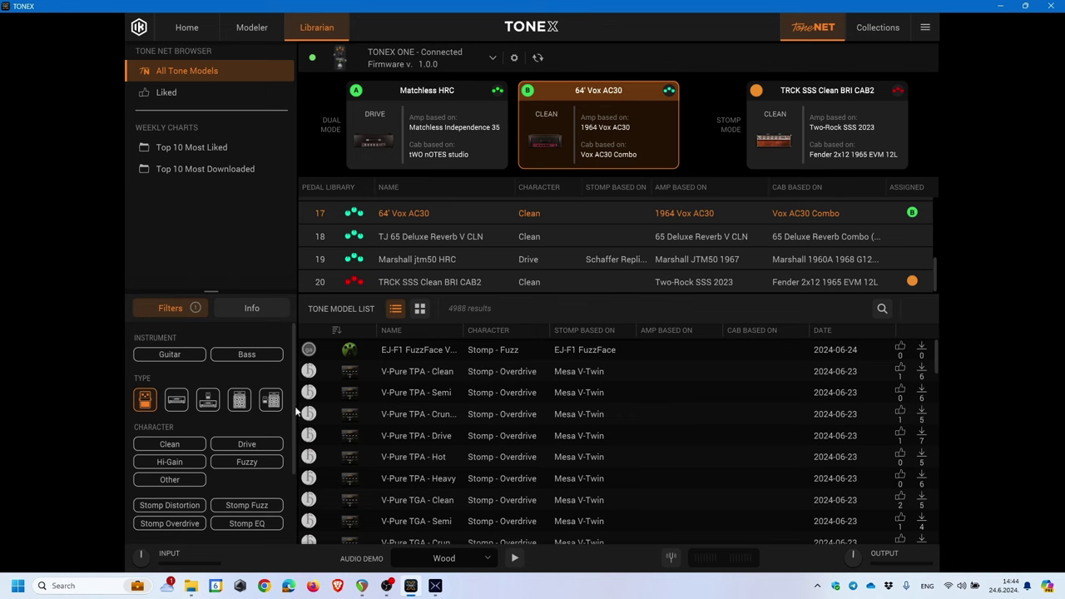
{"action": "scroll", "coordinate": [599, 454], "scroll_direction": "down", "scroll_amount": 10}
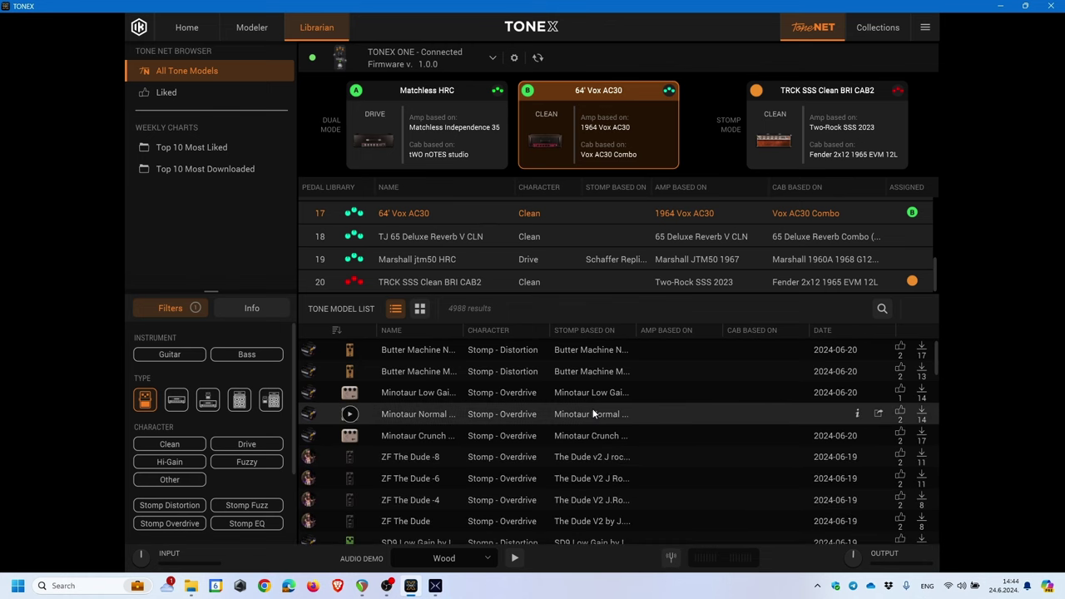
{"action": "scroll", "coordinate": [593, 414], "scroll_direction": "down", "scroll_amount": 10}
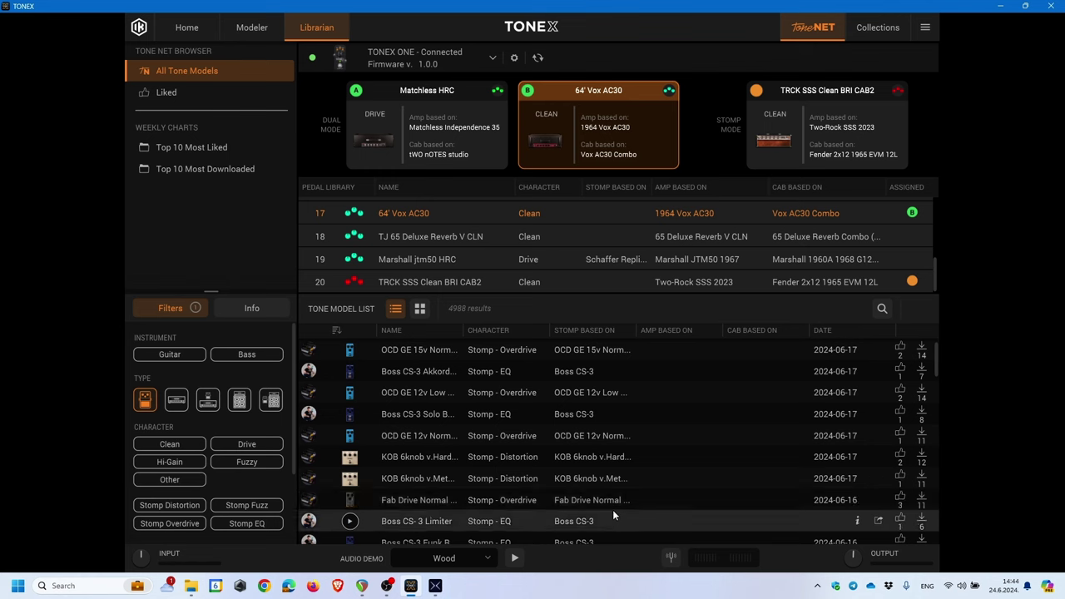
{"action": "scroll", "coordinate": [612, 516], "scroll_direction": "down", "scroll_amount": 10}
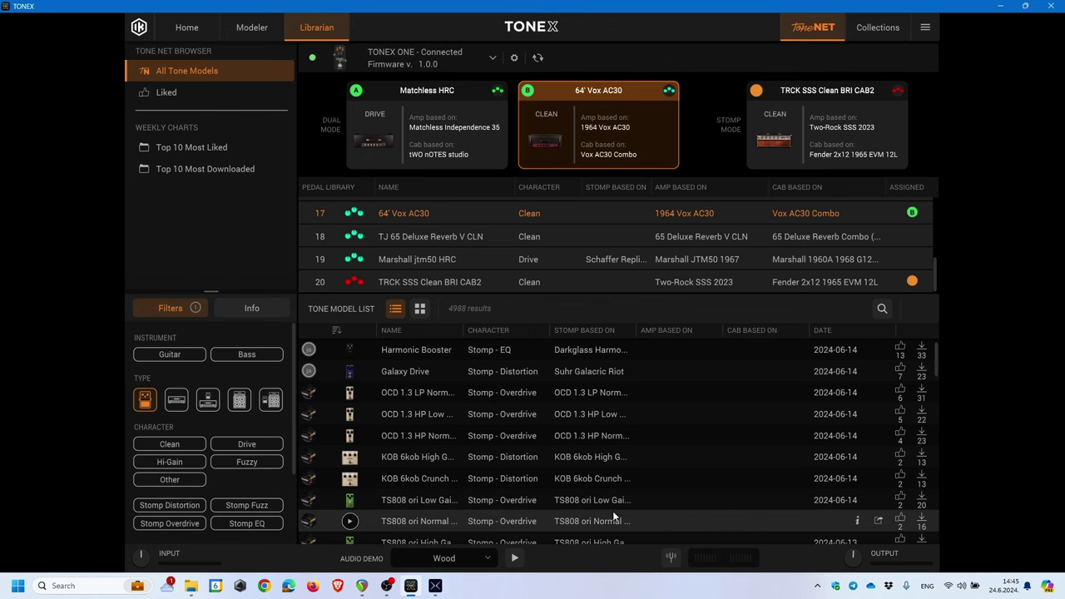
Try the amp-only and stomp-plus-amp type filters, isolate the stomp-plus-amp models, and clear all type filters
{"action": "left_click", "coordinate": [177, 401]}
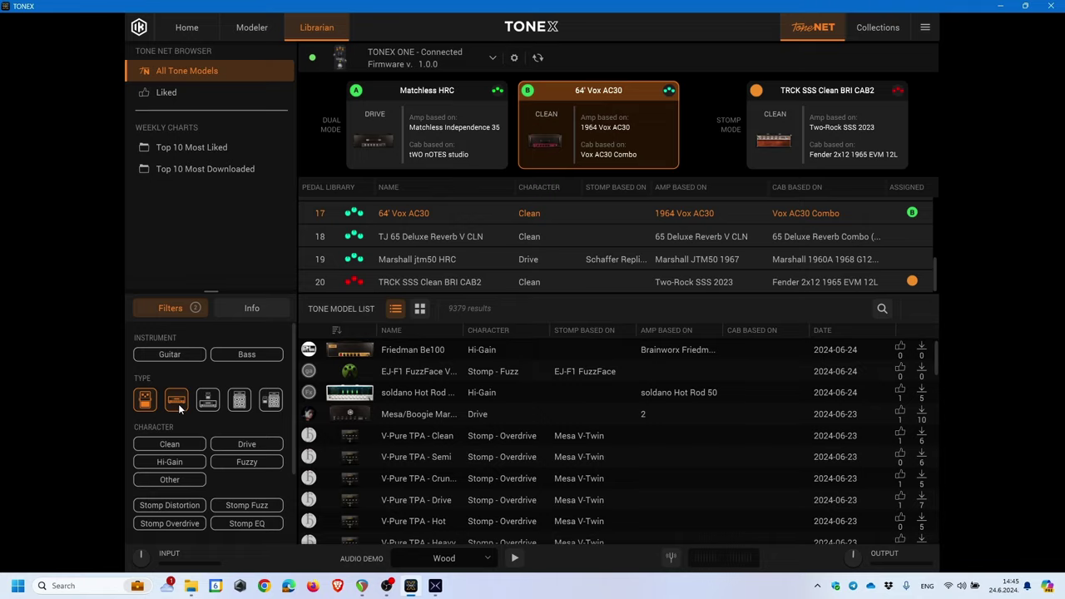
{"action": "left_click", "coordinate": [211, 406]}
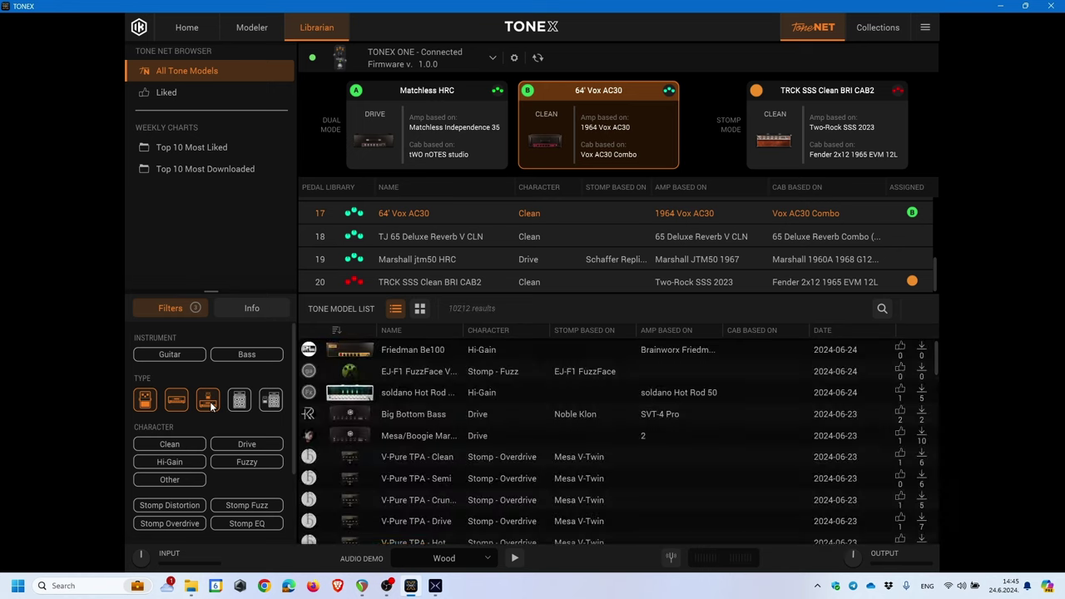
{"action": "left_click", "coordinate": [177, 401]}
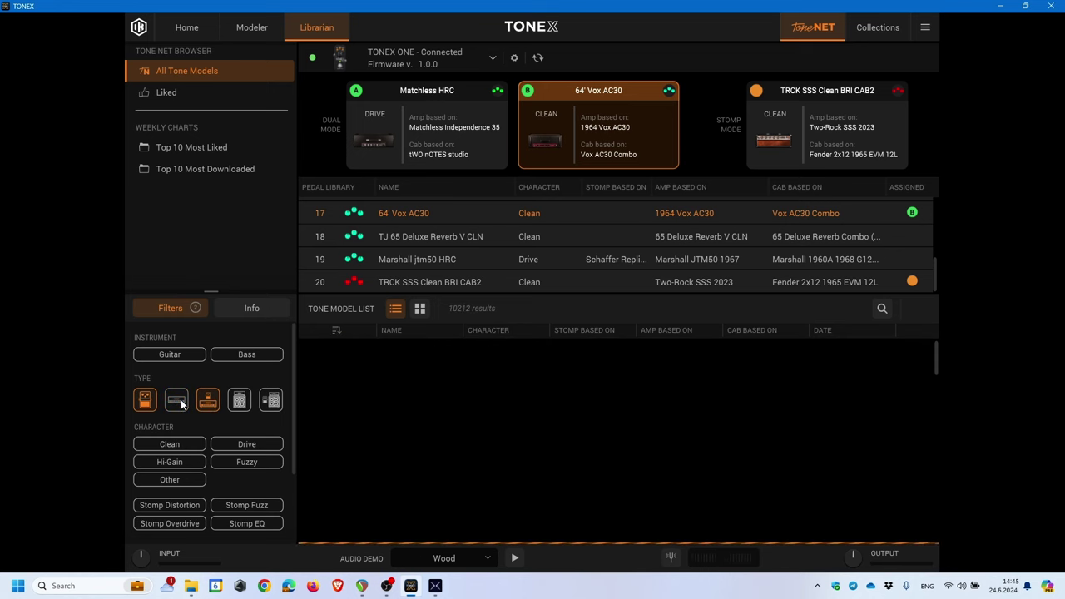
{"action": "left_click", "coordinate": [144, 400]}
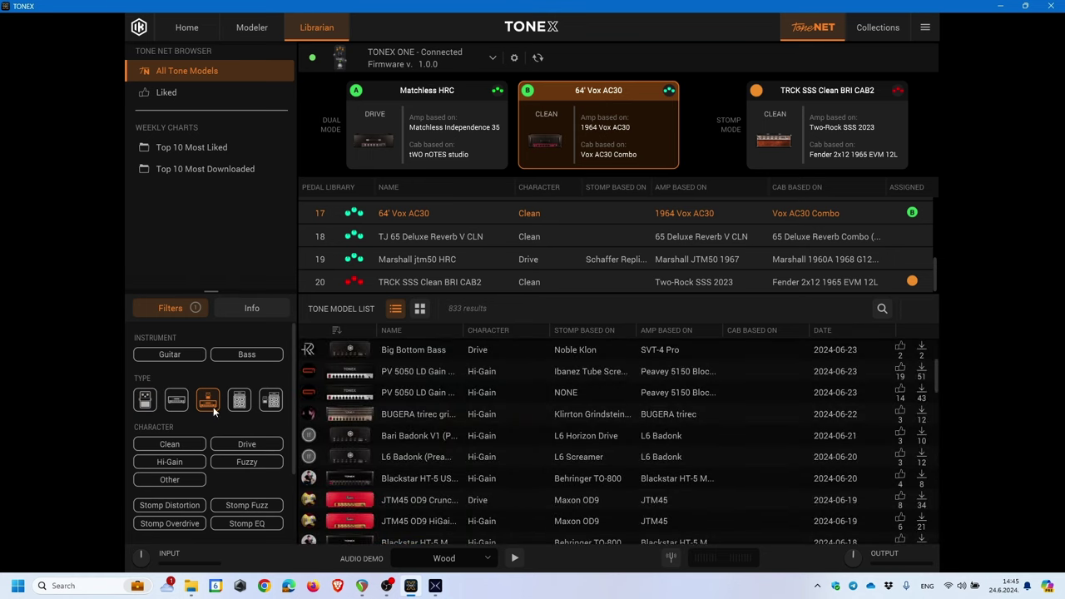
{"action": "left_click", "coordinate": [208, 400]}
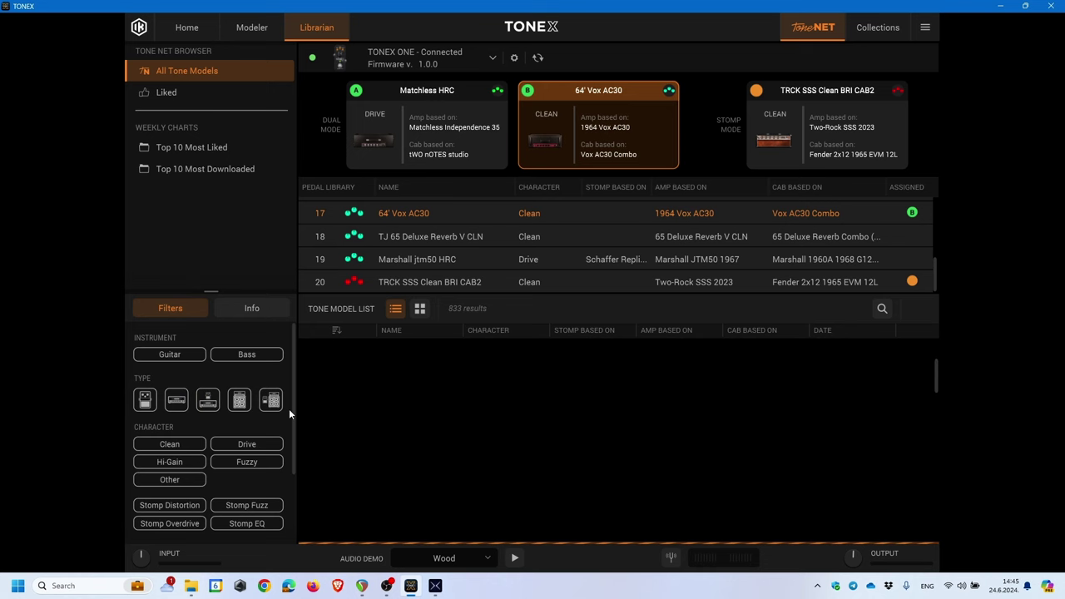
View the amp-plus-cab models, switch the type filter to stomp, amp and cab, and search for "bad cat"
{"action": "left_click", "coordinate": [240, 402]}
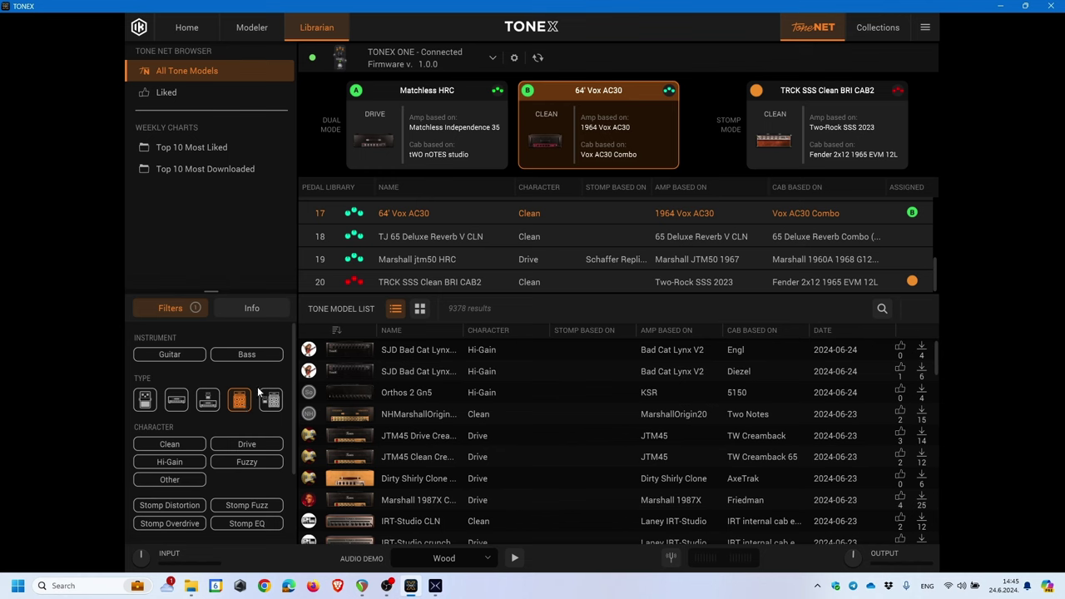
{"action": "left_click", "coordinate": [275, 401]}
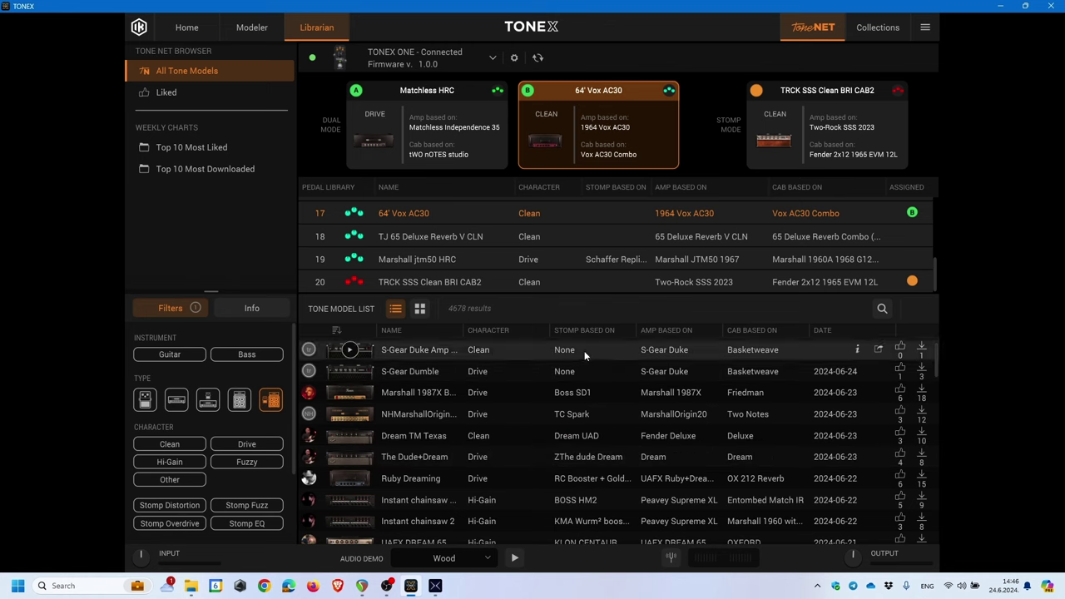
{"action": "left_click", "coordinate": [883, 309]}
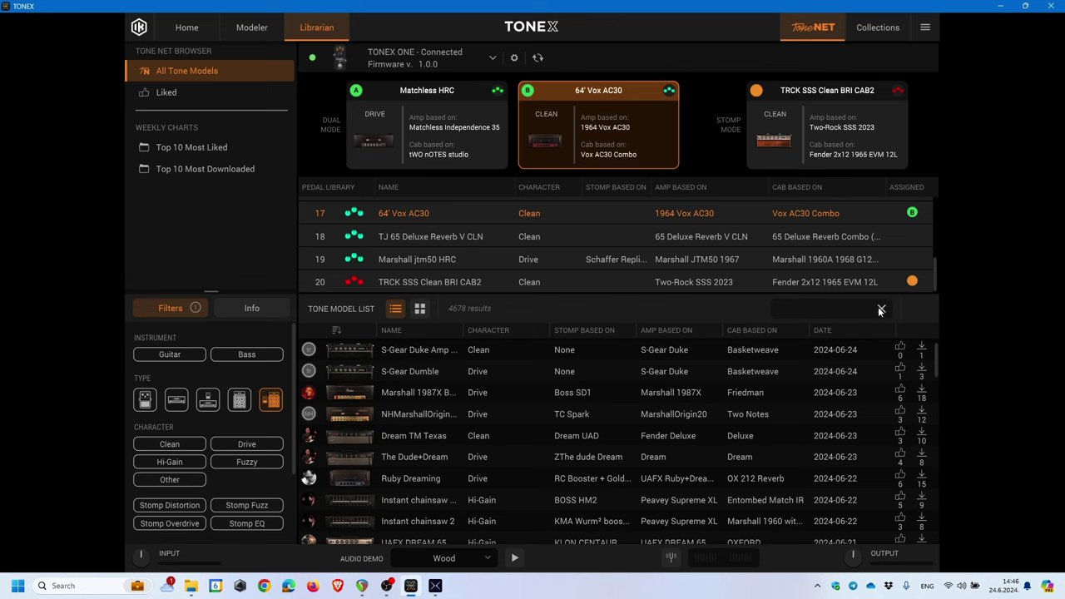
{"action": "type", "text": "bad cal"}
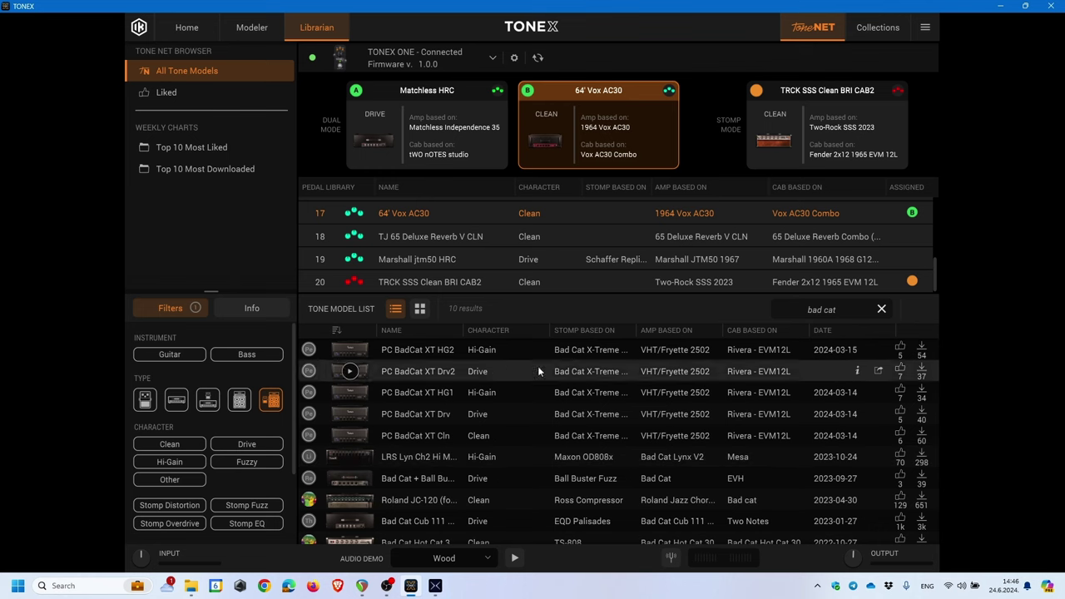
Replace the search with "fender", include the amp-plus-cab type, and select the -=LeViK=- KRANCH model in the results
{"action": "key", "text": "BackSpace"}
{"action": "key", "text": "BackSpace"}
{"action": "key", "text": "BackSpace"}
{"action": "key", "text": "BackSpace"}
{"action": "key", "text": "BackSpace"}
{"action": "key", "text": "BackSpace"}
{"action": "key", "text": "BackSpace"}
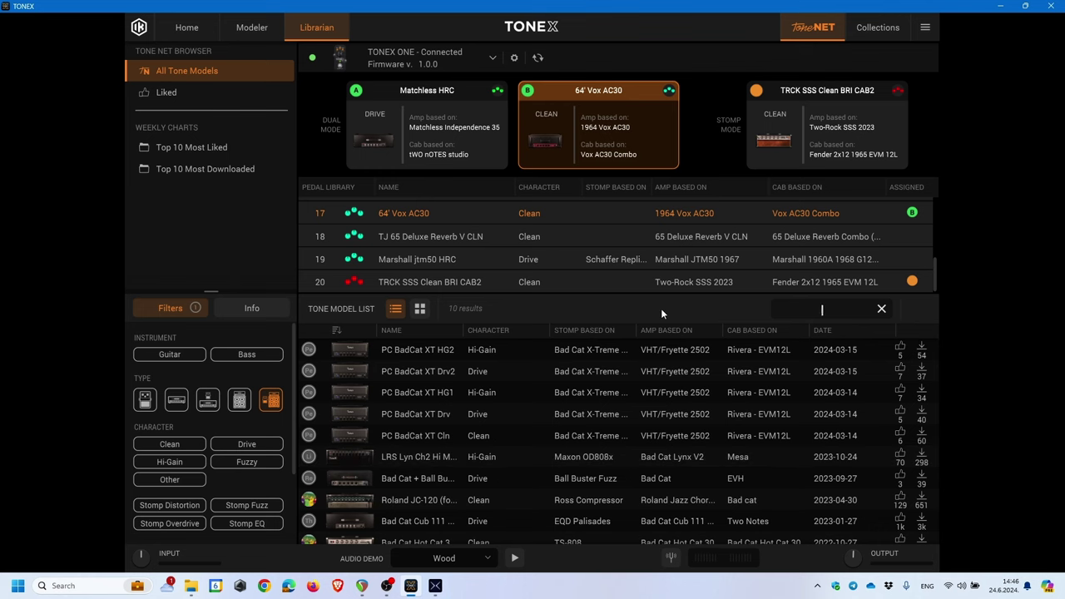
{"action": "type", "text": "fender"}
{"action": "left_click", "coordinate": [234, 406]}
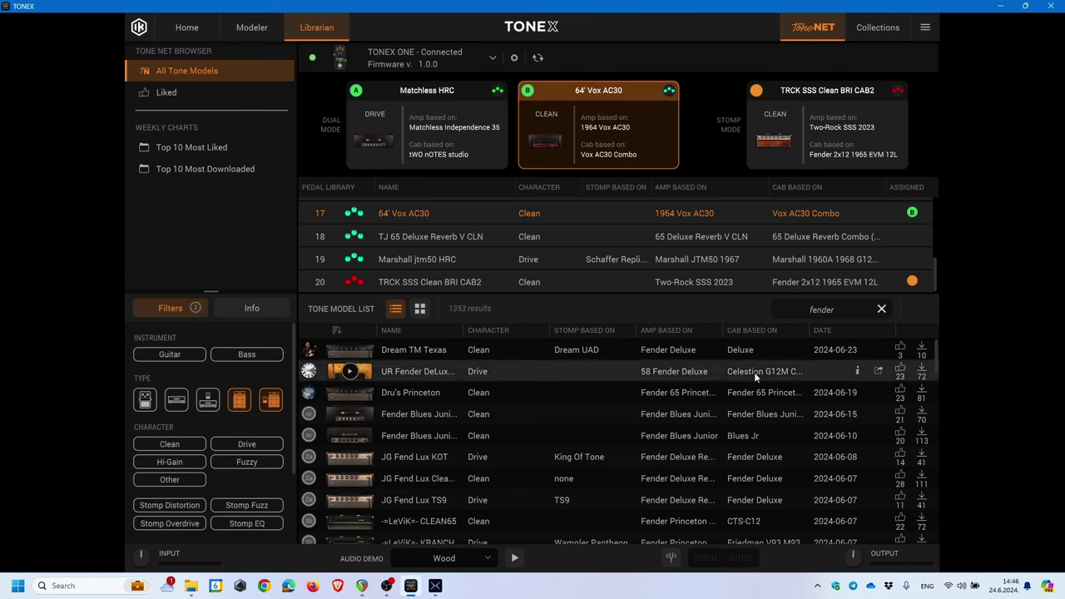
{"action": "scroll", "coordinate": [755, 476], "scroll_direction": "down", "scroll_amount": 1}
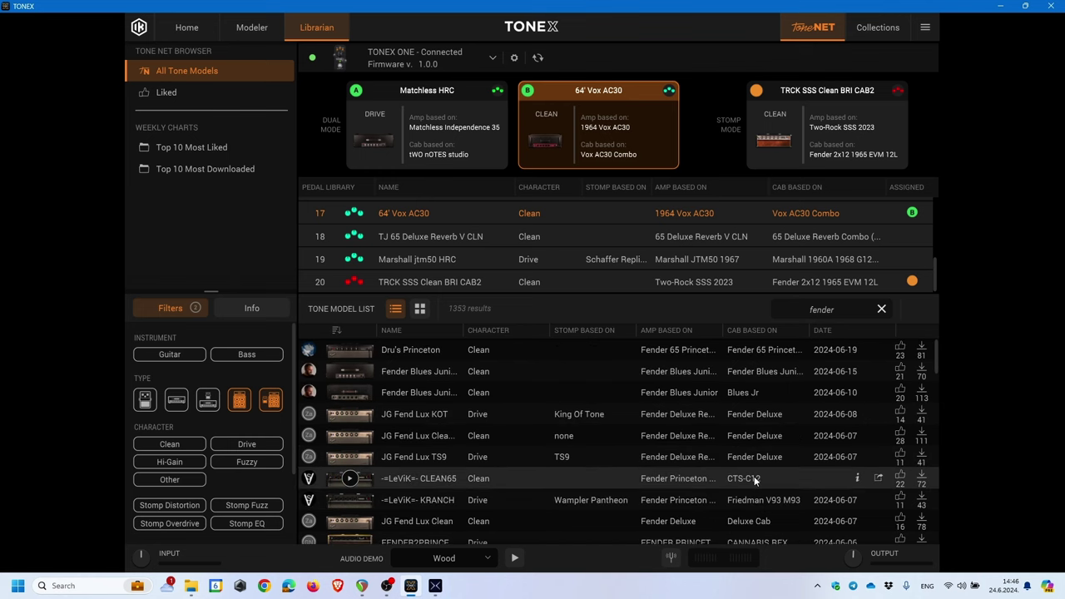
{"action": "left_click", "coordinate": [653, 498]}
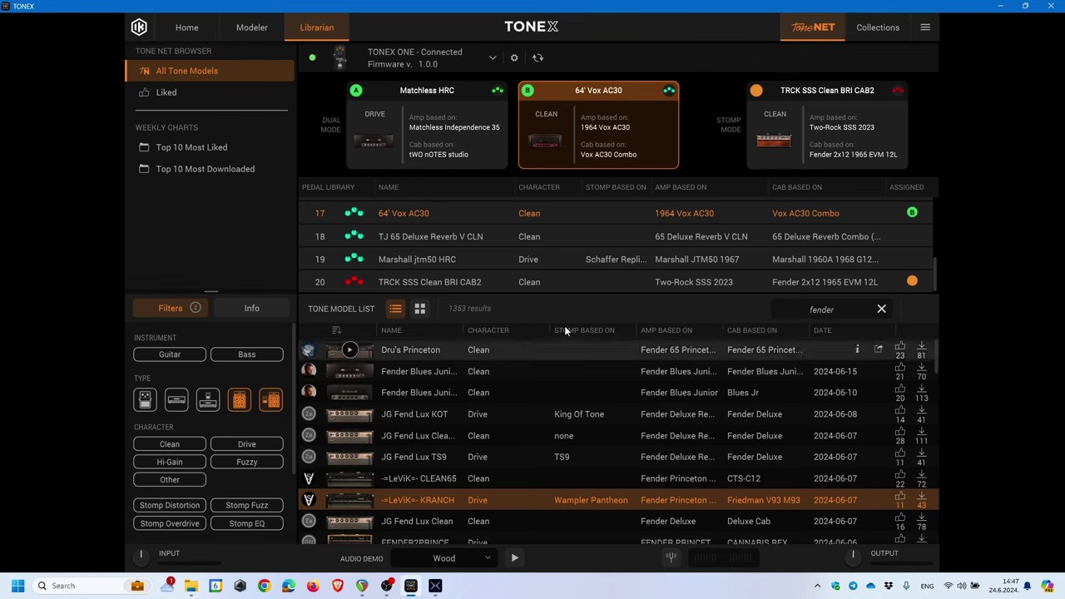
Clear the search and sort the tone model list by Most Downloaded
{"action": "left_click", "coordinate": [884, 312]}
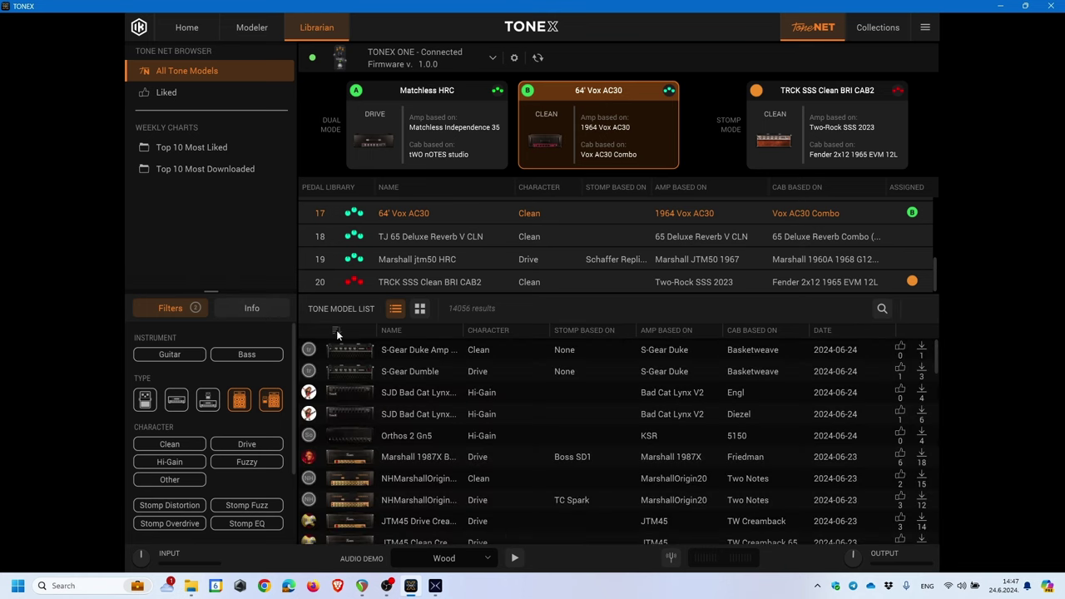
{"action": "left_click", "coordinate": [336, 329]}
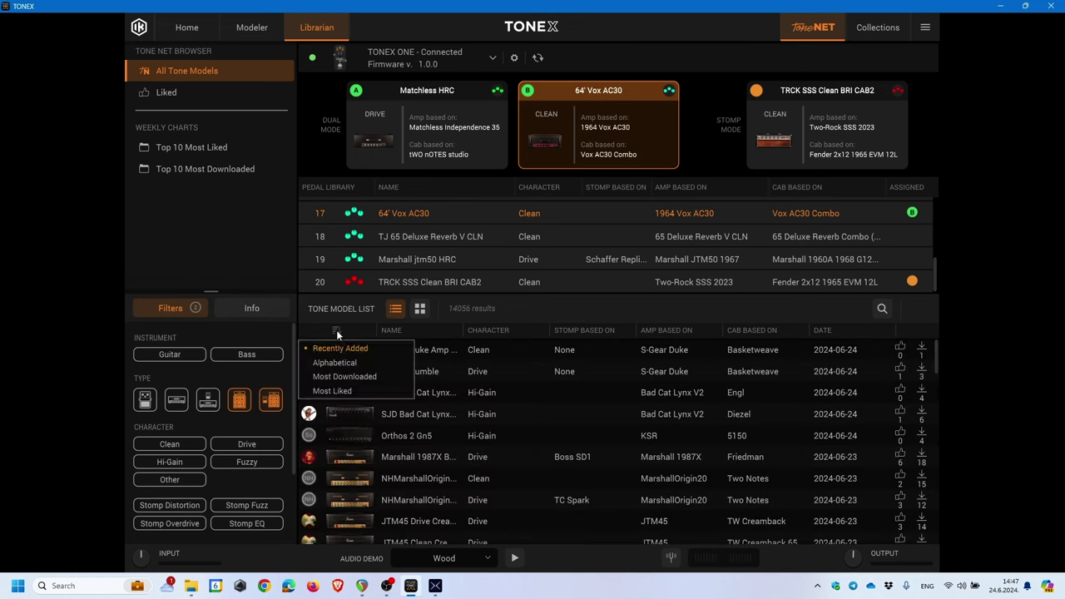
{"action": "left_click", "coordinate": [341, 377]}
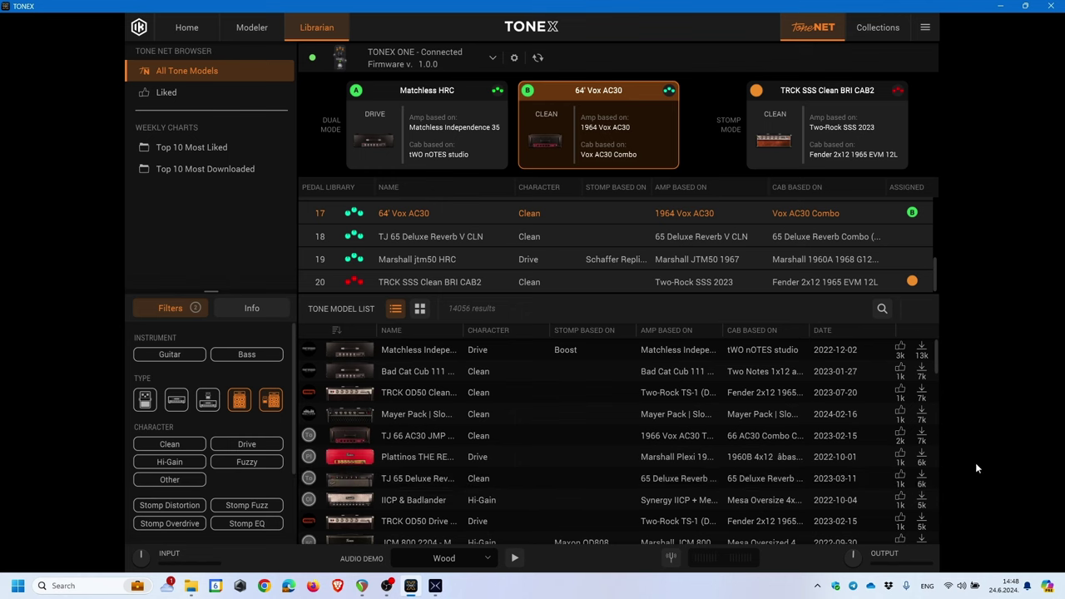
Assign the TJ 65 Deluxe Reverb clean tone model to the pedal's slot B, overwriting the 64' Vox AC30 preset
{"action": "left_click", "coordinate": [403, 483]}
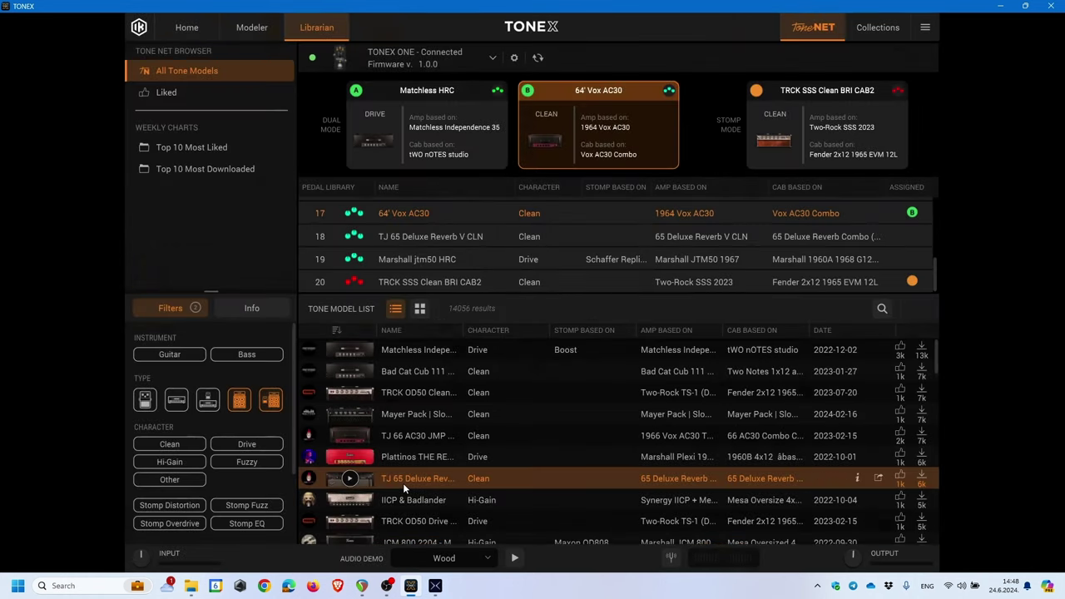
{"action": "left_click_drag", "start_coordinate": [403, 488], "coordinate": [594, 127]}
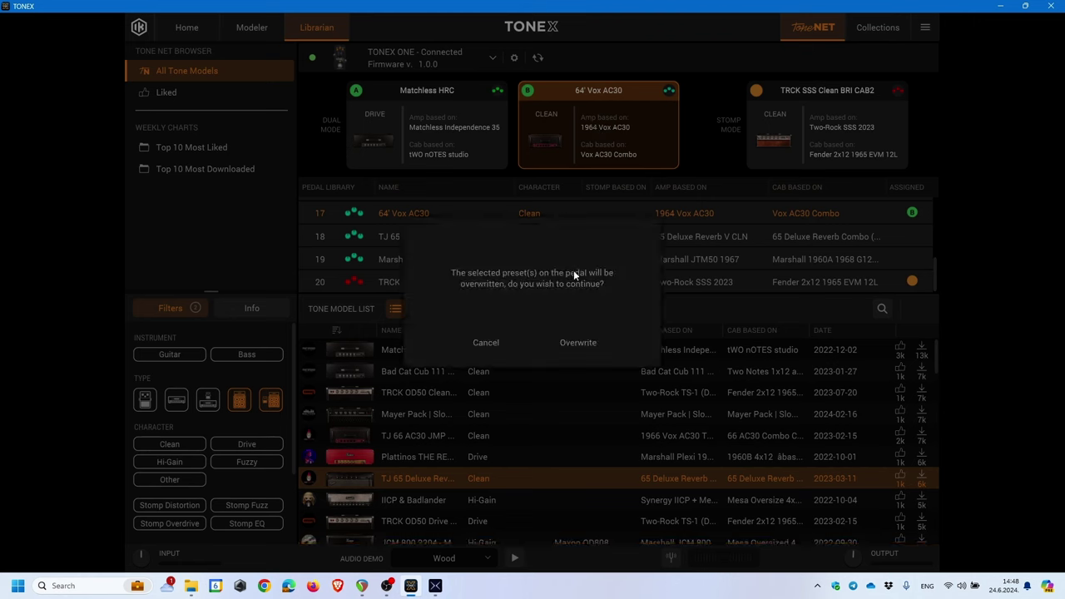
{"action": "left_click", "coordinate": [580, 345]}
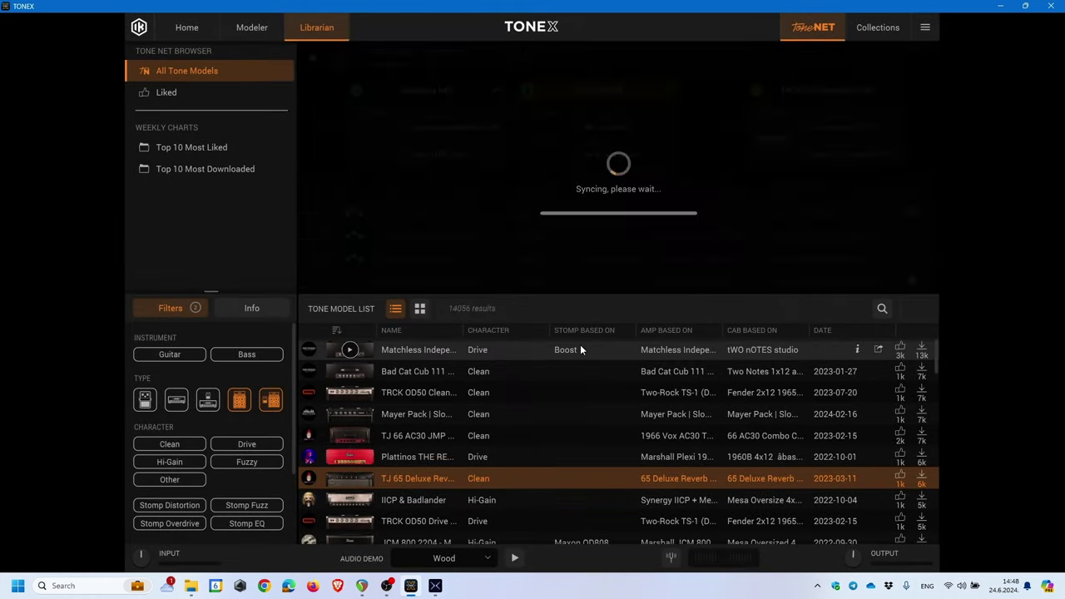